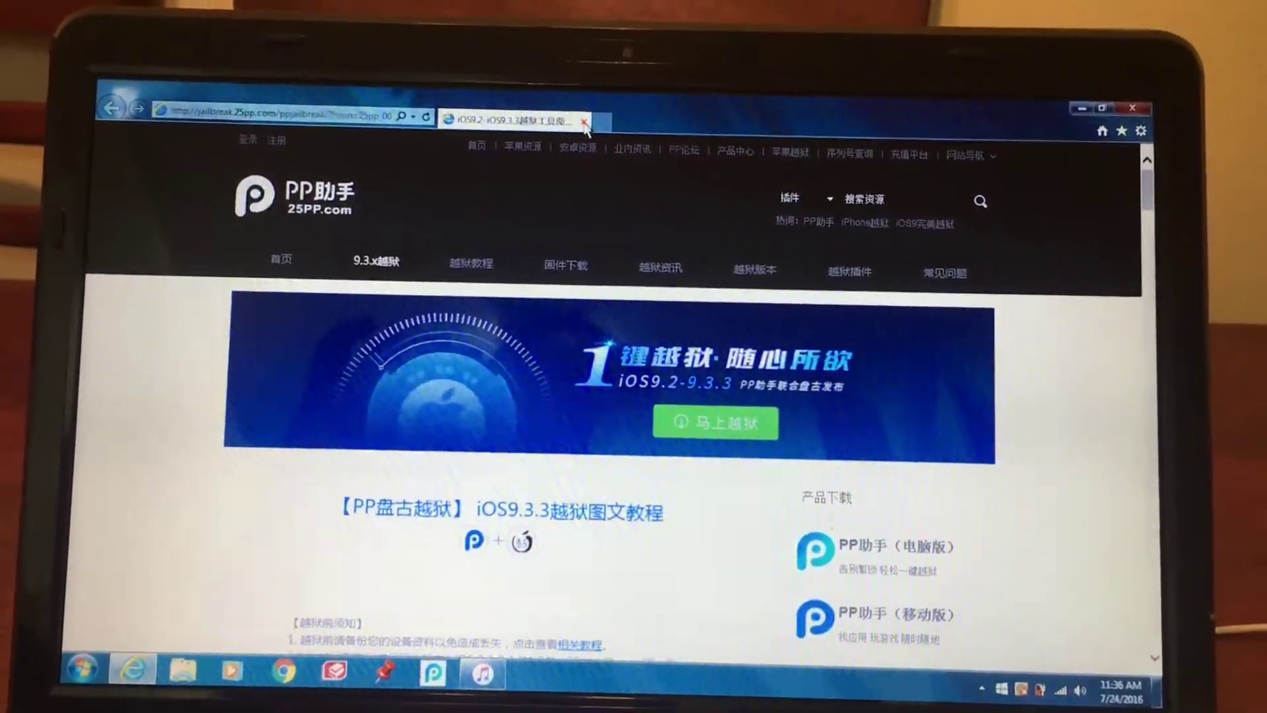
{"action": "scroll", "coordinate": [577, 139], "scroll_direction": "down", "scroll_amount": 3}
{"action": "scroll", "coordinate": [578, 138], "scroll_direction": "down", "scroll_amount": 3}
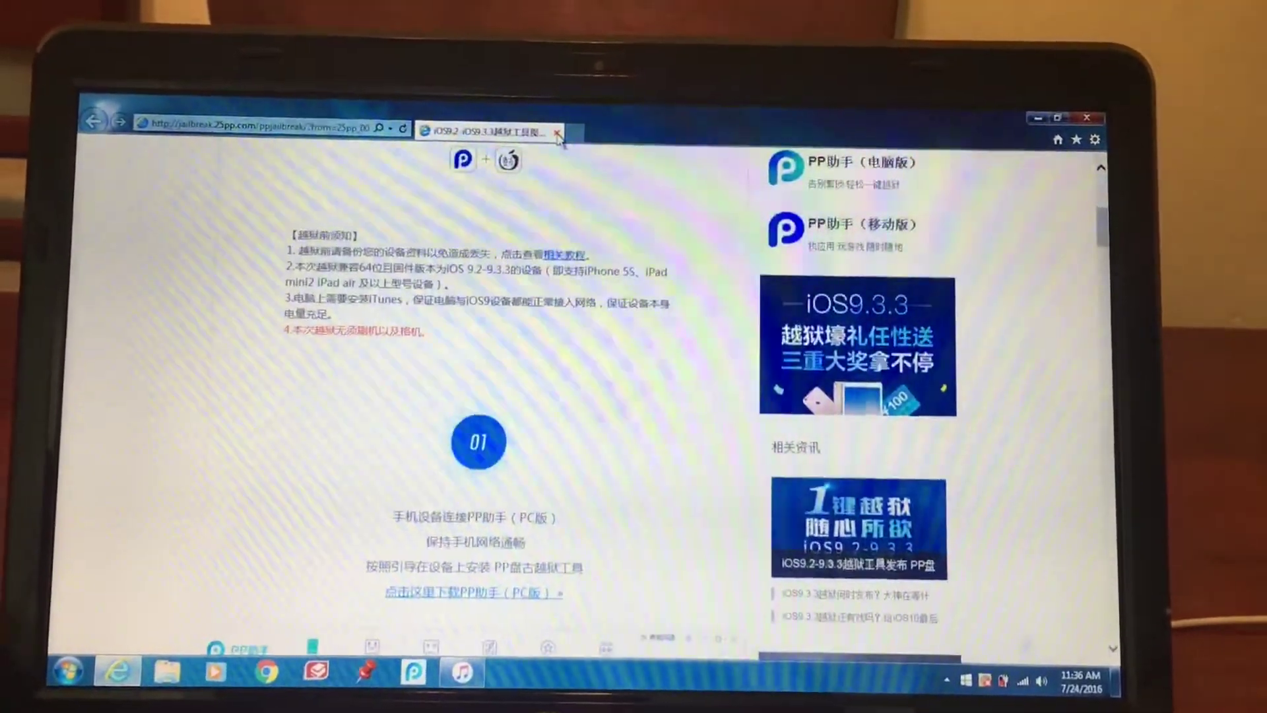
{"action": "scroll", "coordinate": [578, 139], "scroll_direction": "down", "scroll_amount": 2}
{"action": "scroll", "coordinate": [546, 129], "scroll_direction": "down", "scroll_amount": 1}
{"action": "scroll", "coordinate": [546, 129], "scroll_direction": "up", "scroll_amount": 2}
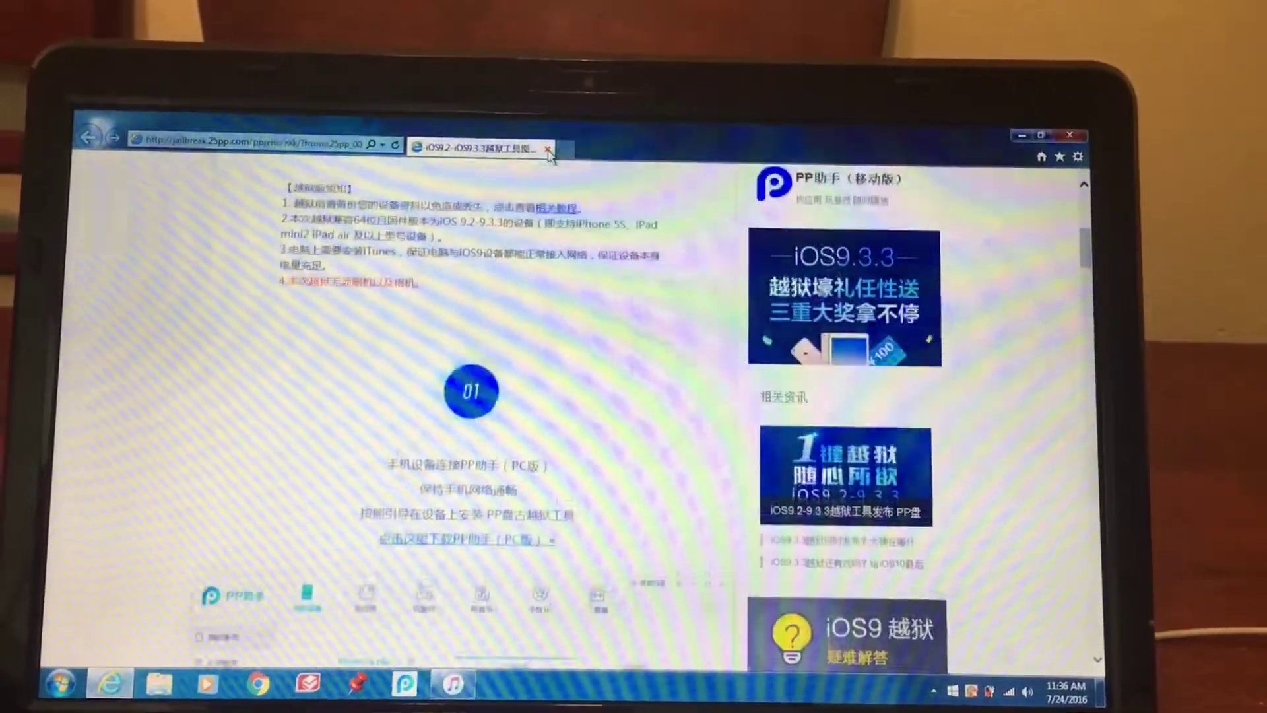
{"action": "scroll", "coordinate": [546, 130], "scroll_direction": "down", "scroll_amount": 1}
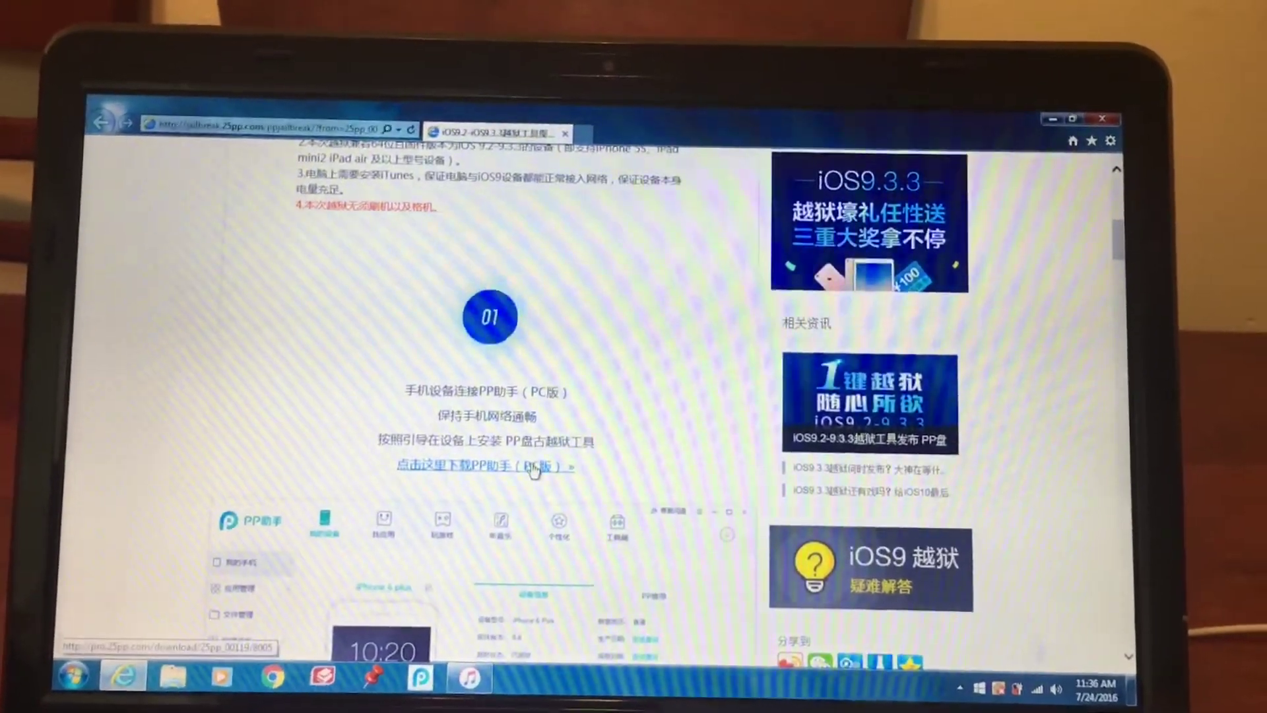
Start downloading the PP Assistant (PC) installer from step 01 of the tutorial.
{"action": "left_click", "coordinate": [532, 468]}
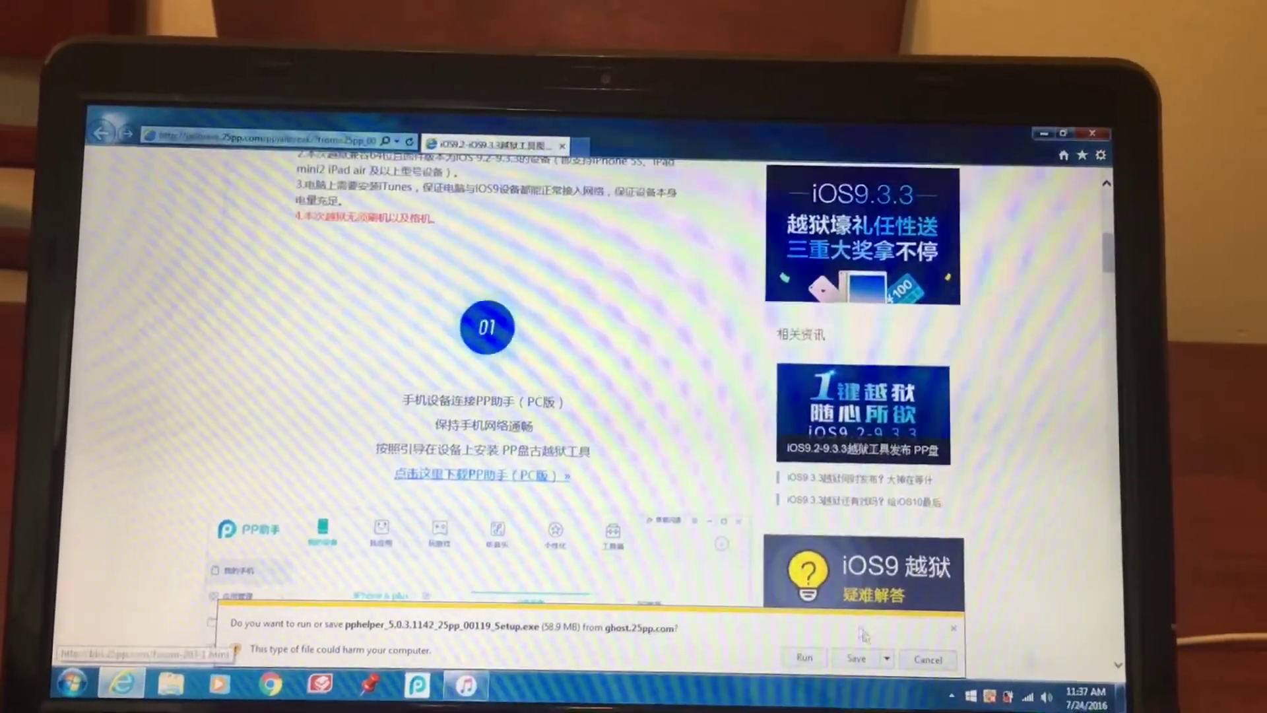
Cancel the PP Assistant installer download and minimize Internet Explorer to show the desktop.
{"action": "left_click", "coordinate": [911, 659]}
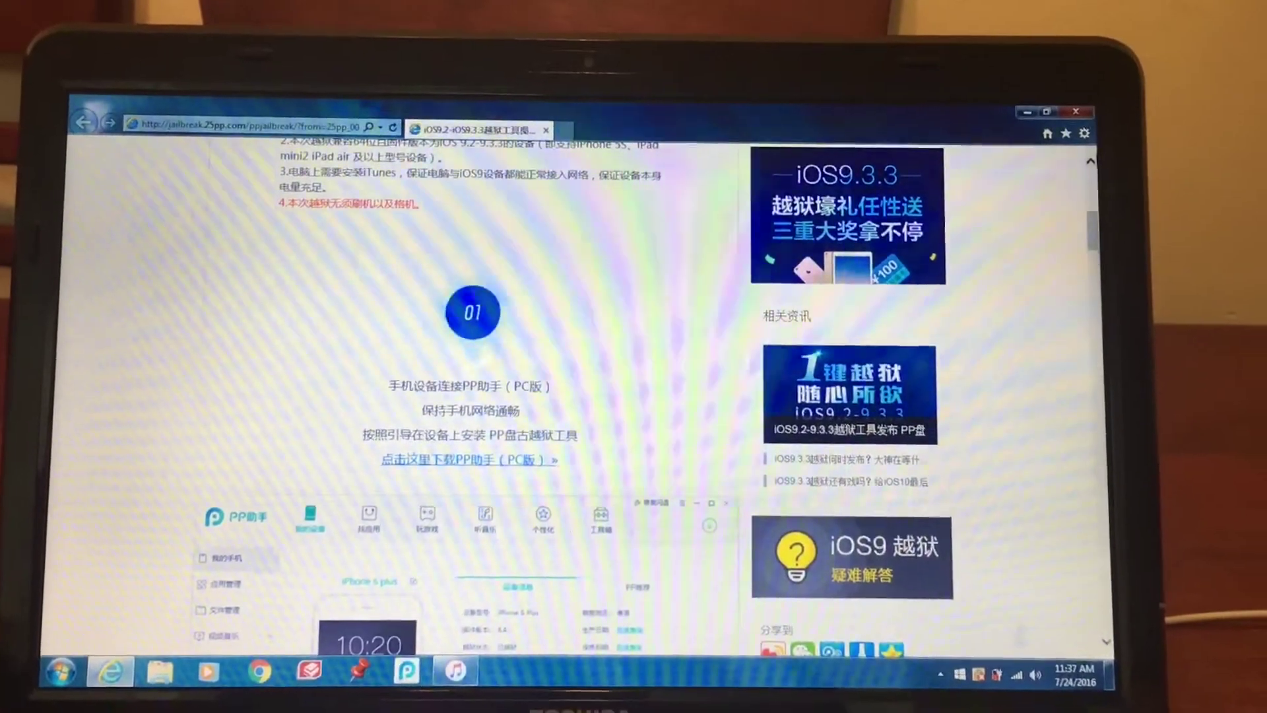
{"action": "left_click", "coordinate": [998, 98]}
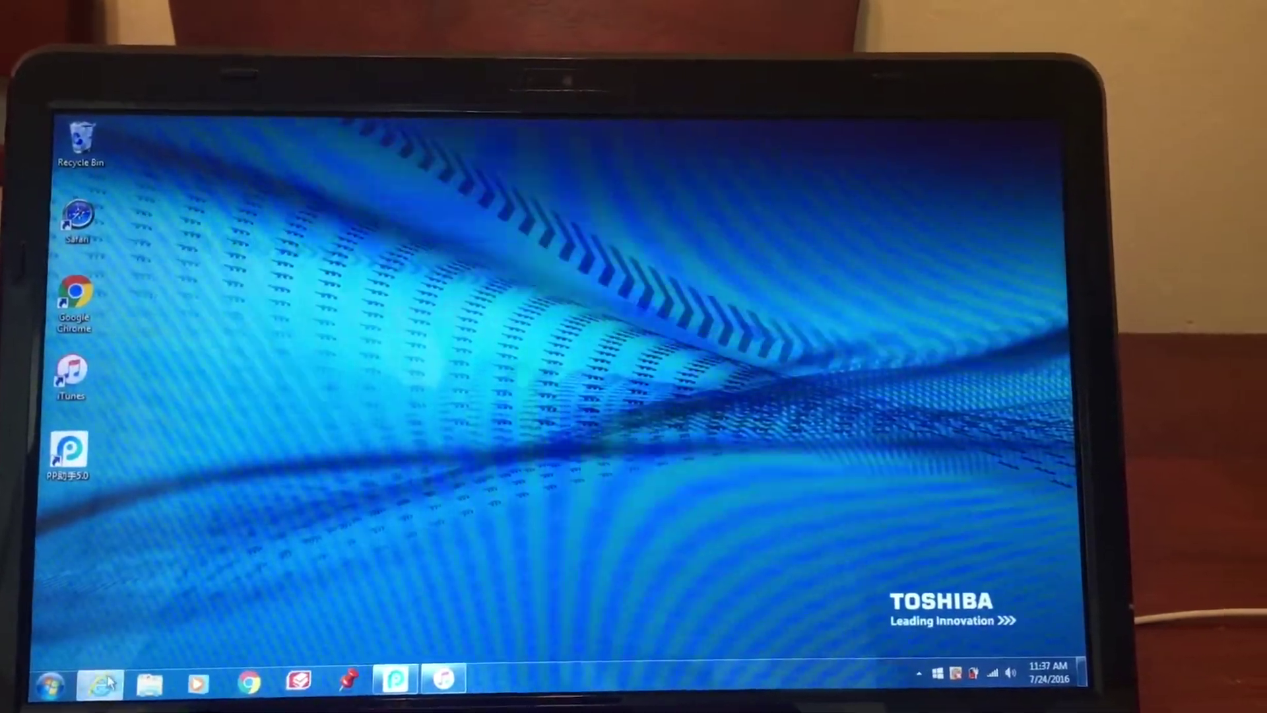
Restore the jailbreak tutorial window from the taskbar, showing step 02 on trusting the profile.
{"action": "left_click", "coordinate": [107, 681]}
{"action": "scroll", "coordinate": [107, 679], "scroll_direction": "down", "scroll_amount": 2}
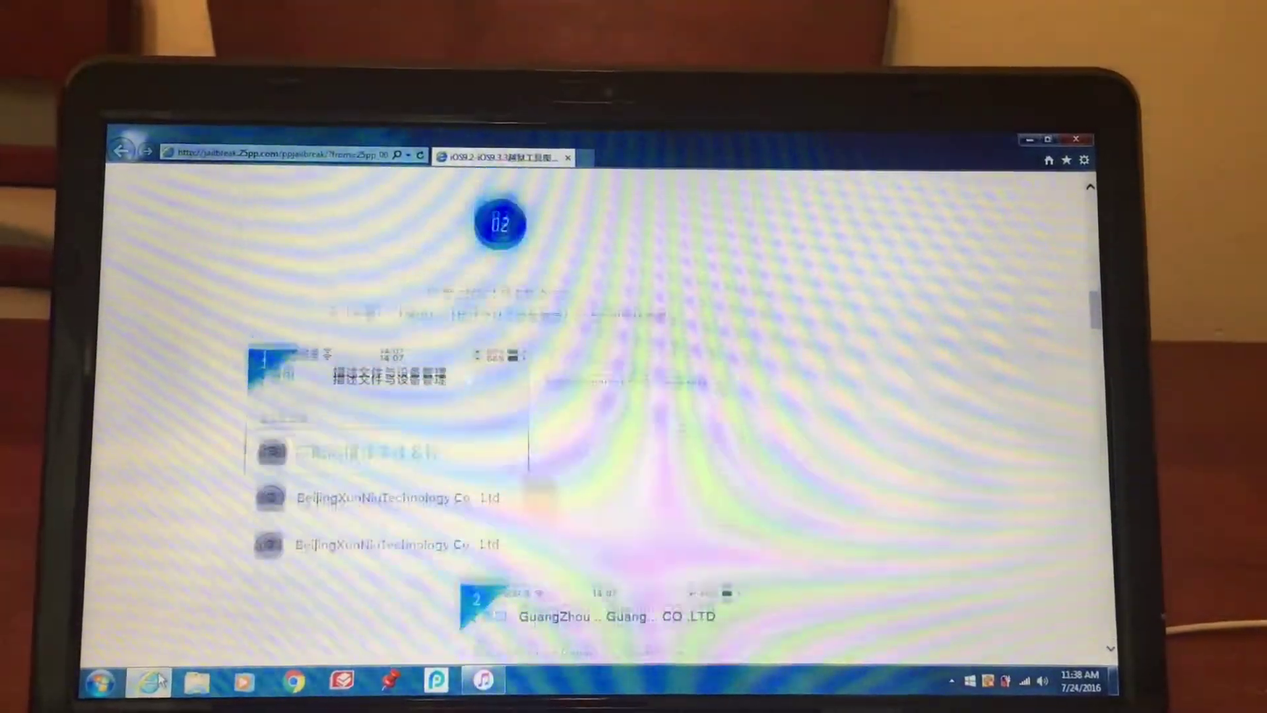
{"action": "scroll", "coordinate": [154, 681], "scroll_direction": "up", "scroll_amount": 2}
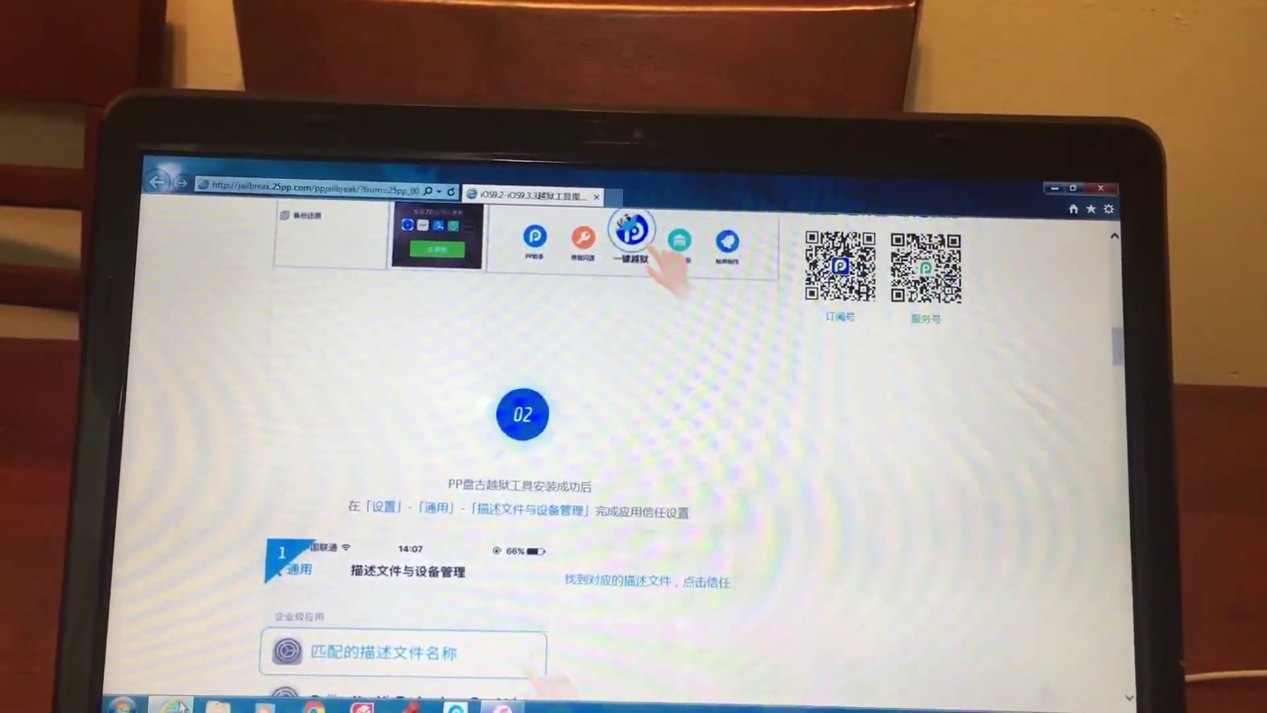
{"action": "scroll", "coordinate": [179, 707], "scroll_direction": "down", "scroll_amount": 2}
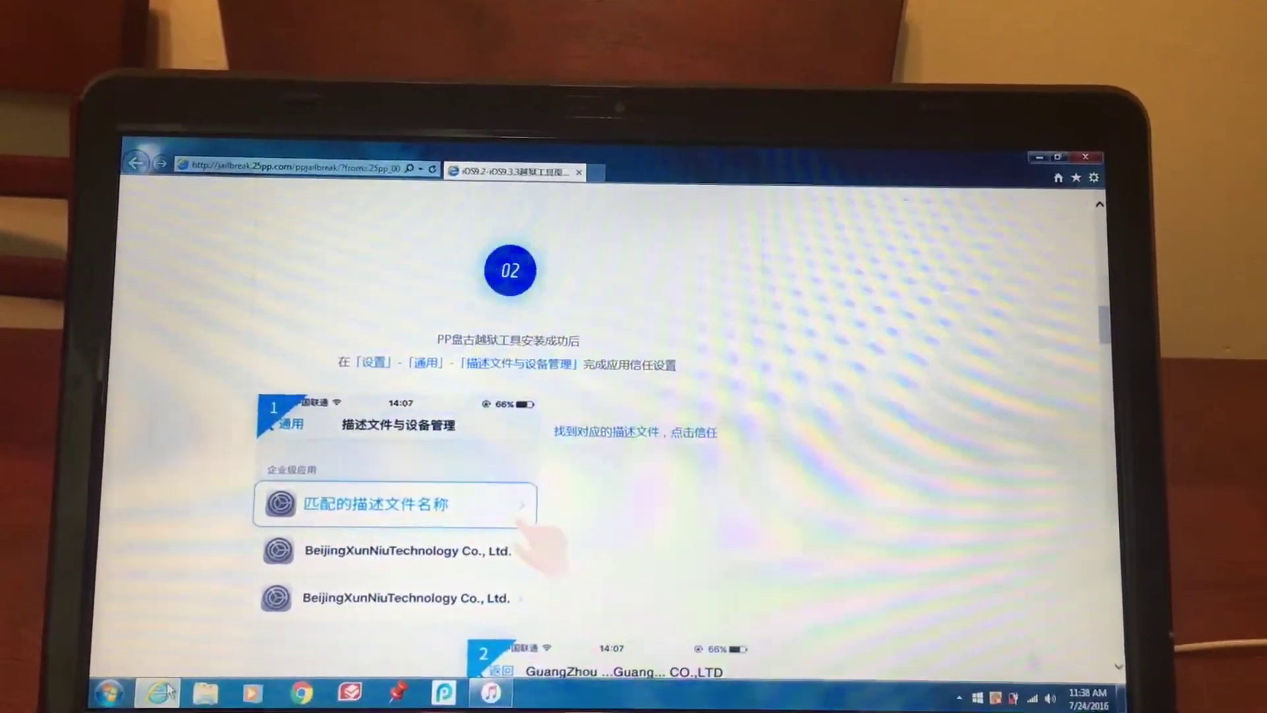
{"action": "scroll", "coordinate": [171, 690], "scroll_direction": "down", "scroll_amount": 1}
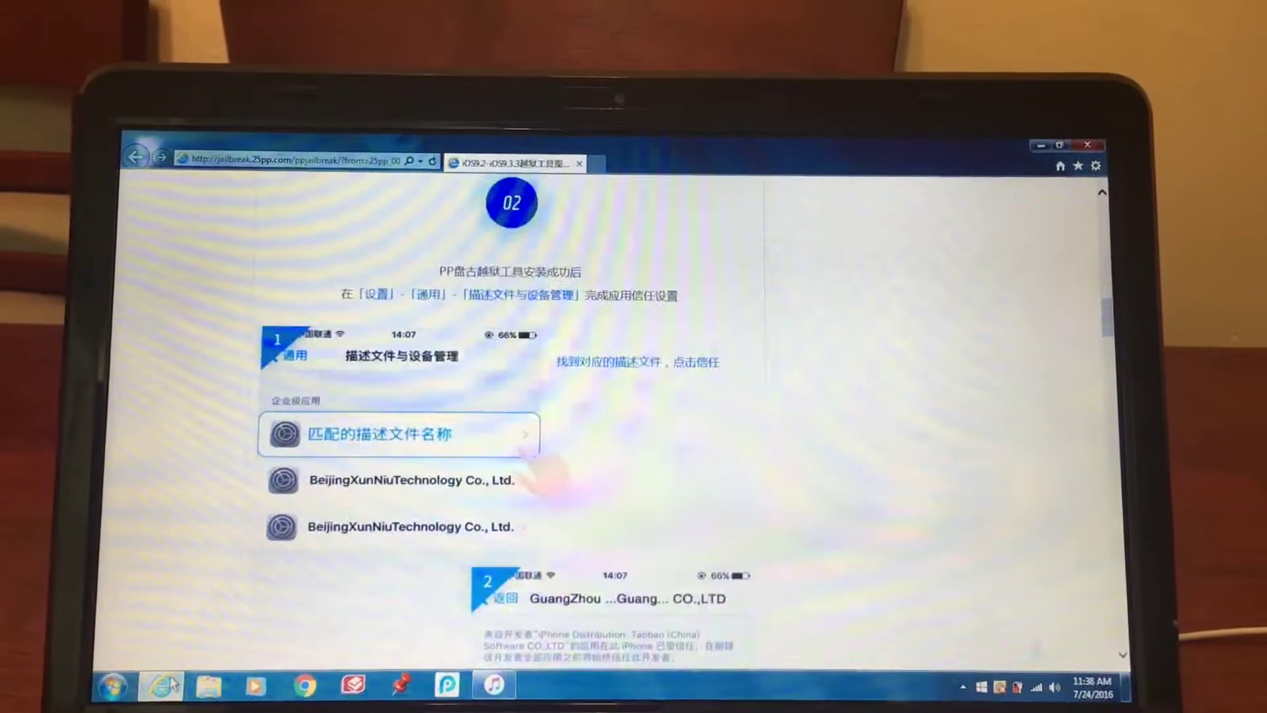
{"action": "scroll", "coordinate": [166, 686], "scroll_direction": "down", "scroll_amount": 2}
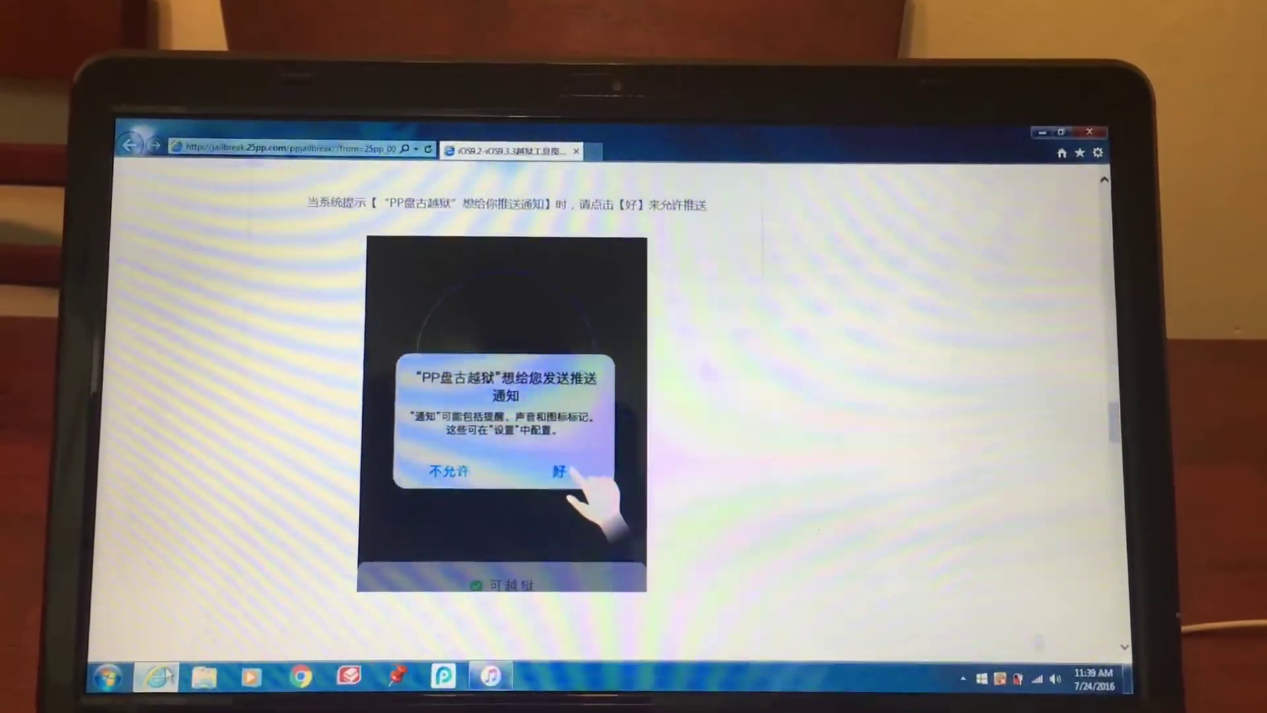
{"action": "scroll", "coordinate": [594, 397], "scroll_direction": "down", "scroll_amount": 3}
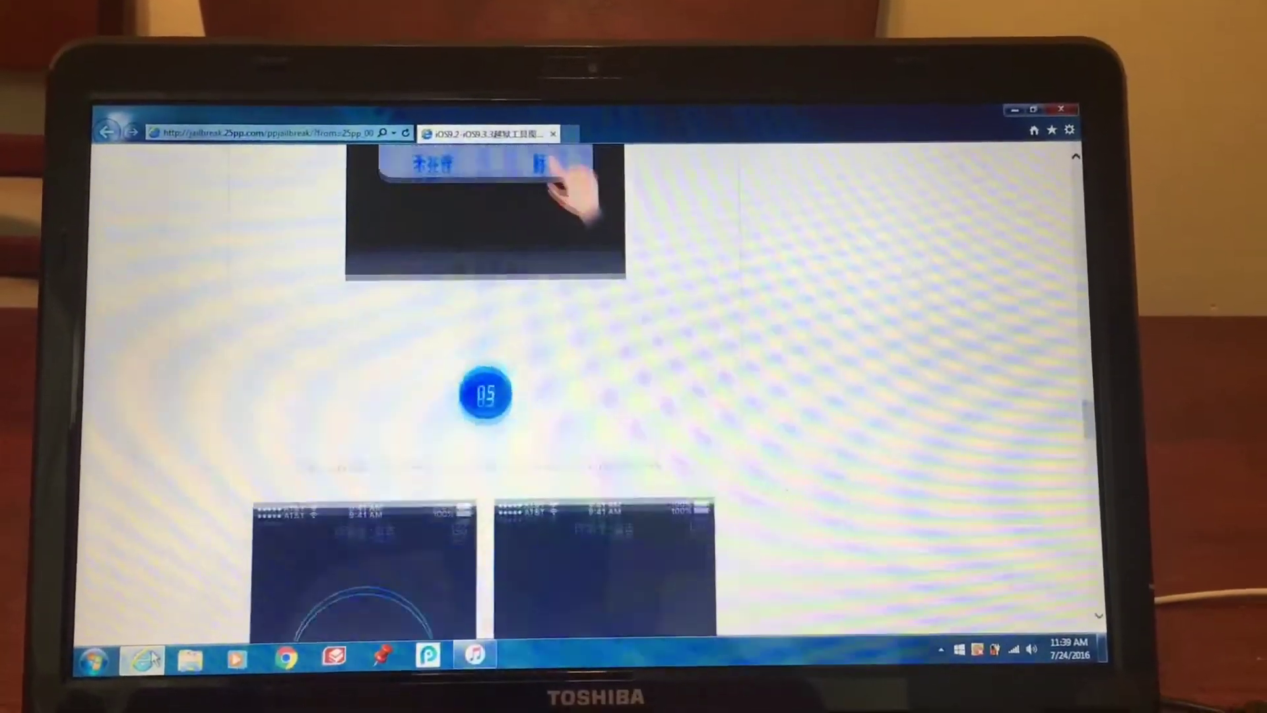
{"action": "scroll", "coordinate": [595, 396], "scroll_direction": "down", "scroll_amount": 3}
{"action": "scroll", "coordinate": [594, 396], "scroll_direction": "down", "scroll_amount": 2}
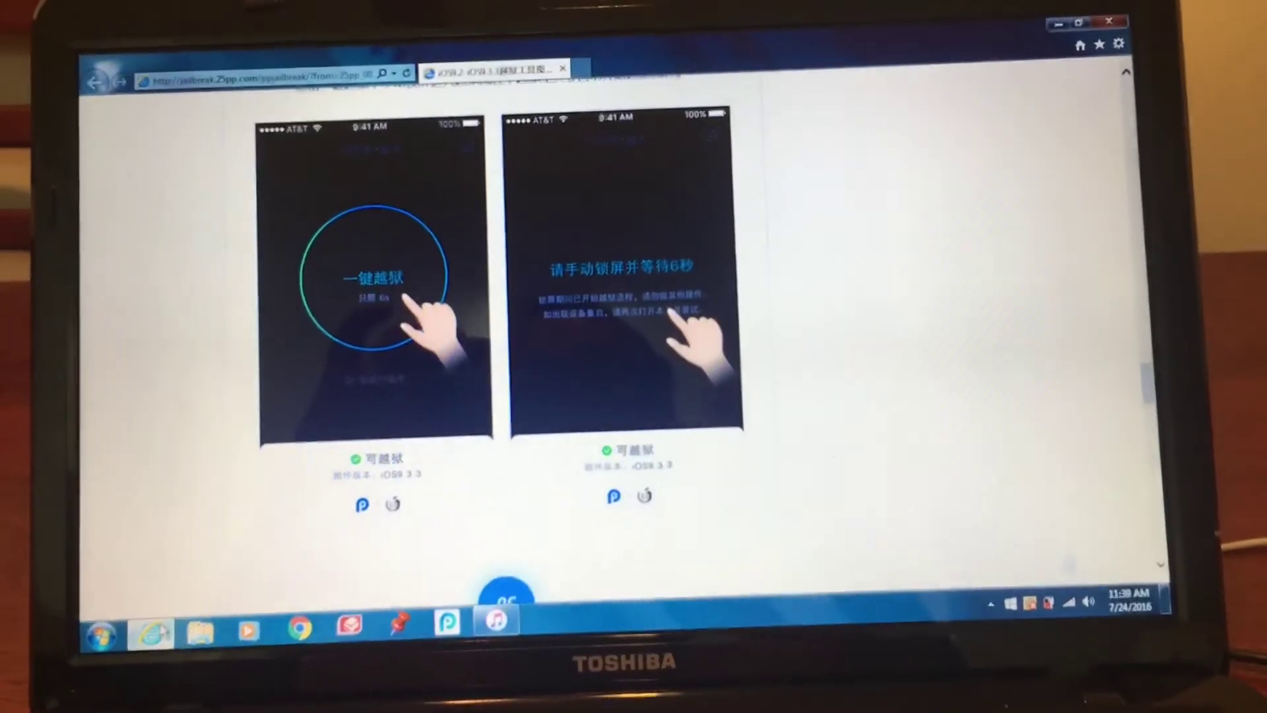
{"action": "scroll", "coordinate": [595, 347], "scroll_direction": "down", "scroll_amount": 3}
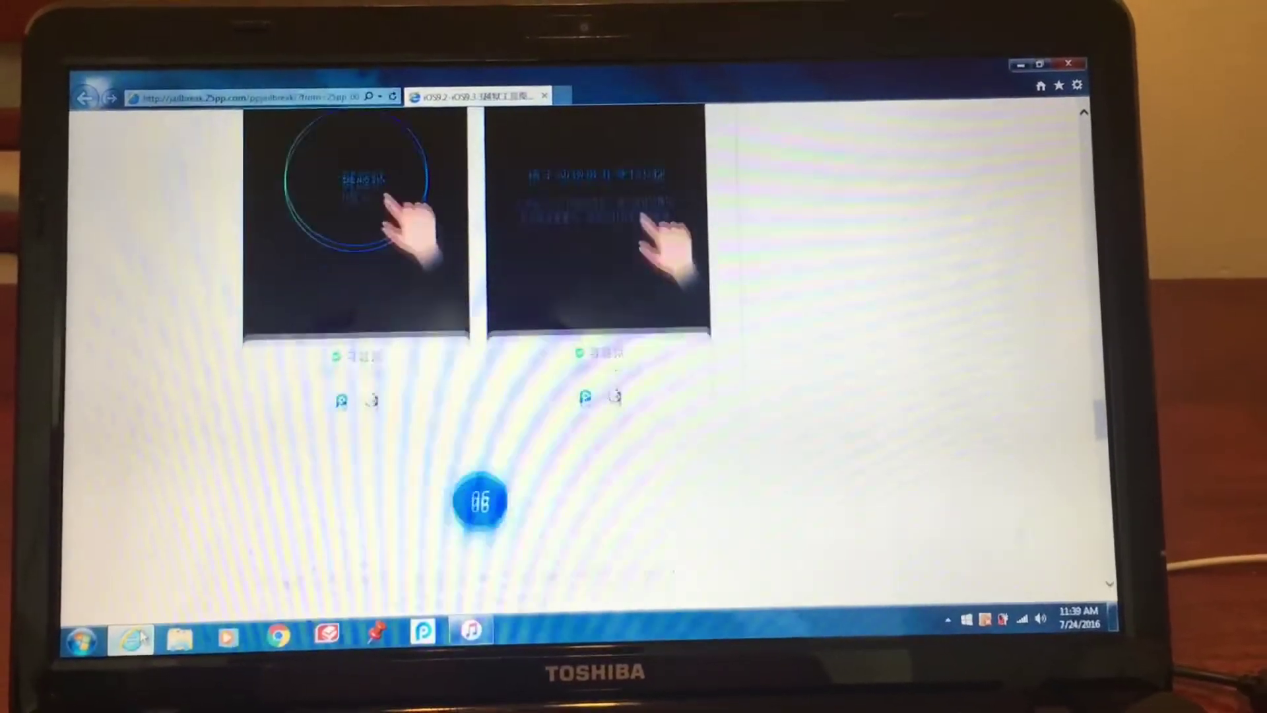
{"action": "scroll", "coordinate": [594, 347], "scroll_direction": "down", "scroll_amount": 5}
{"action": "scroll", "coordinate": [595, 346], "scroll_direction": "down", "scroll_amount": 2}
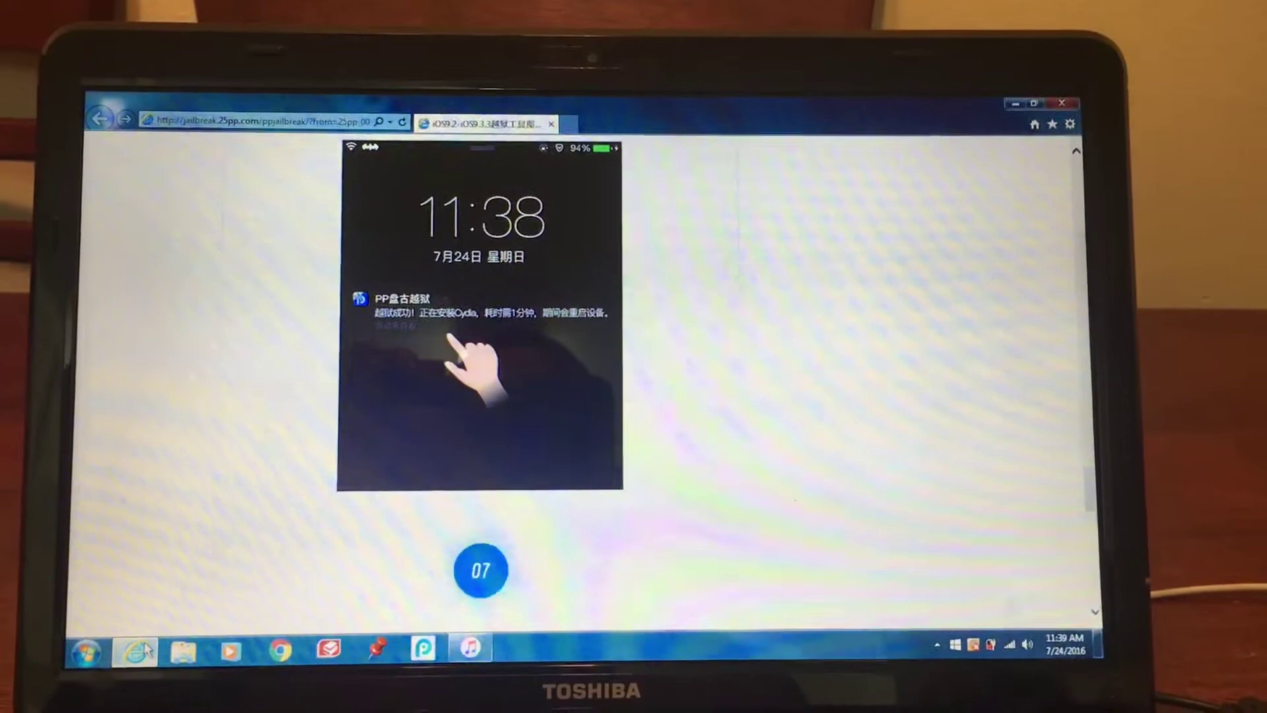
{"action": "scroll", "coordinate": [139, 645], "scroll_direction": "down", "scroll_amount": 2}
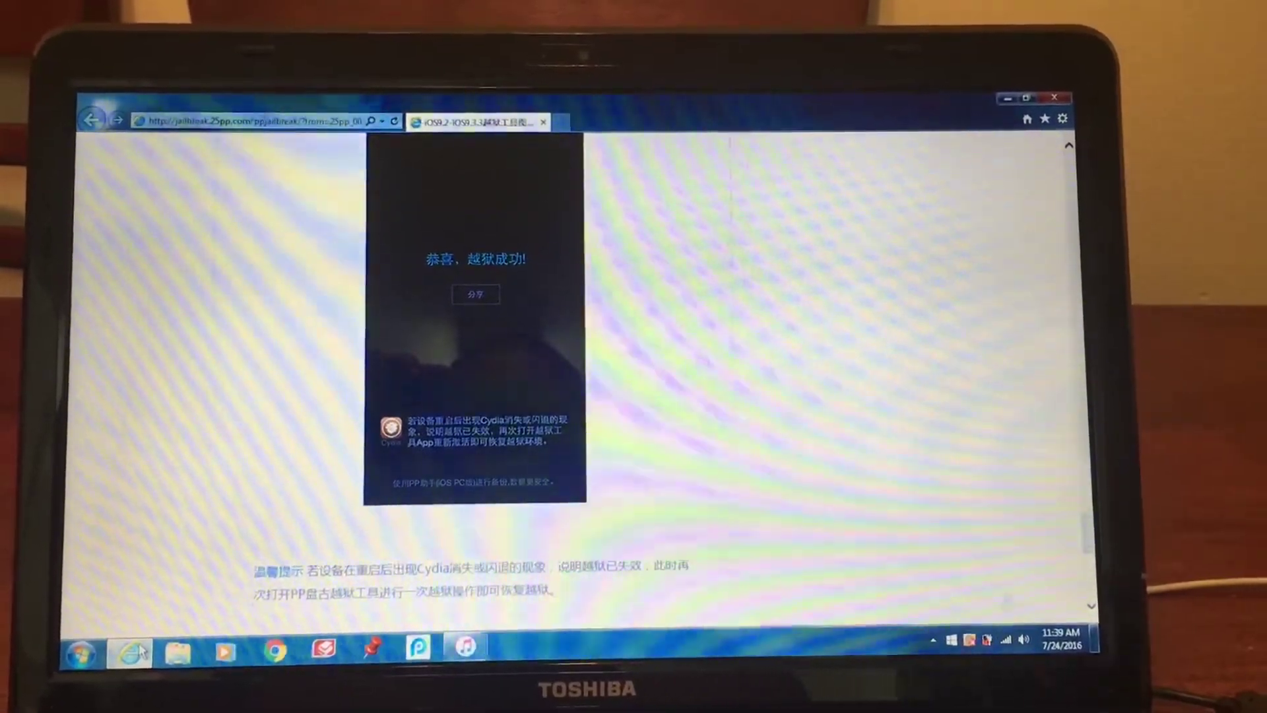
{"action": "scroll", "coordinate": [584, 387], "scroll_direction": "down", "scroll_amount": 3}
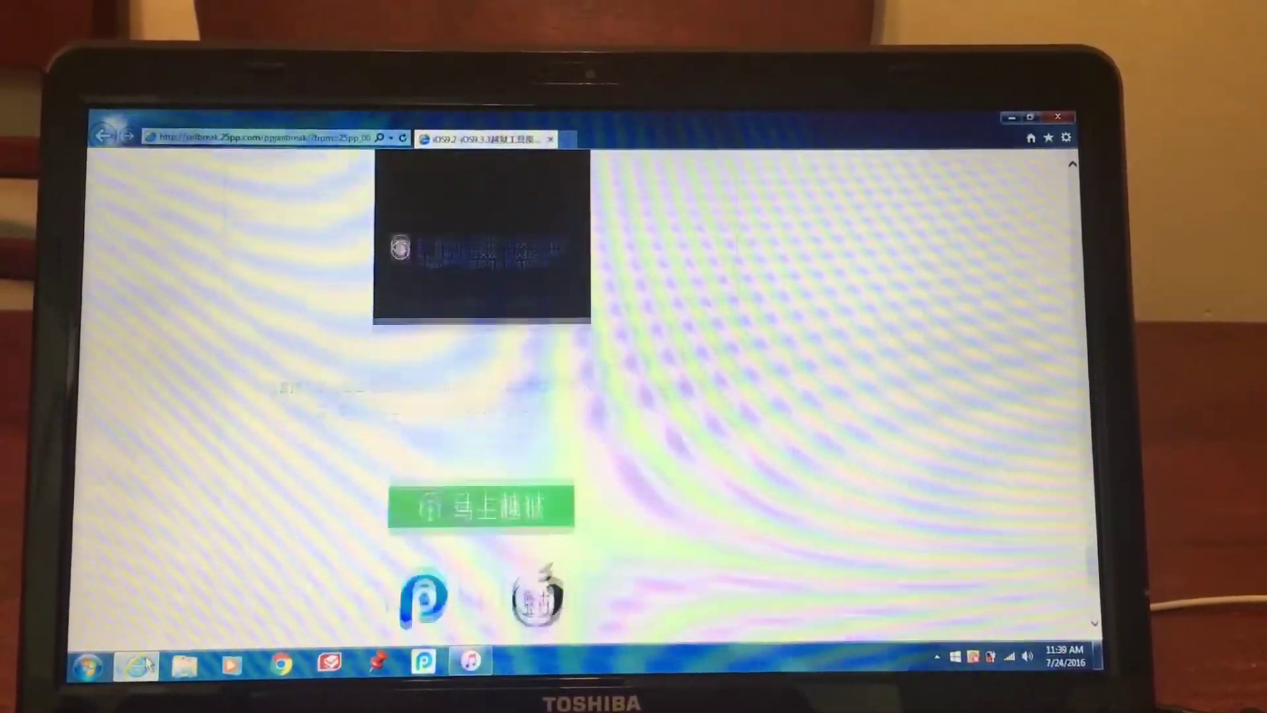
{"action": "scroll", "coordinate": [584, 387], "scroll_direction": "down", "scroll_amount": 3}
{"action": "scroll", "coordinate": [584, 387], "scroll_direction": "down", "scroll_amount": 1}
{"action": "scroll", "coordinate": [139, 663], "scroll_direction": "up", "scroll_amount": 1}
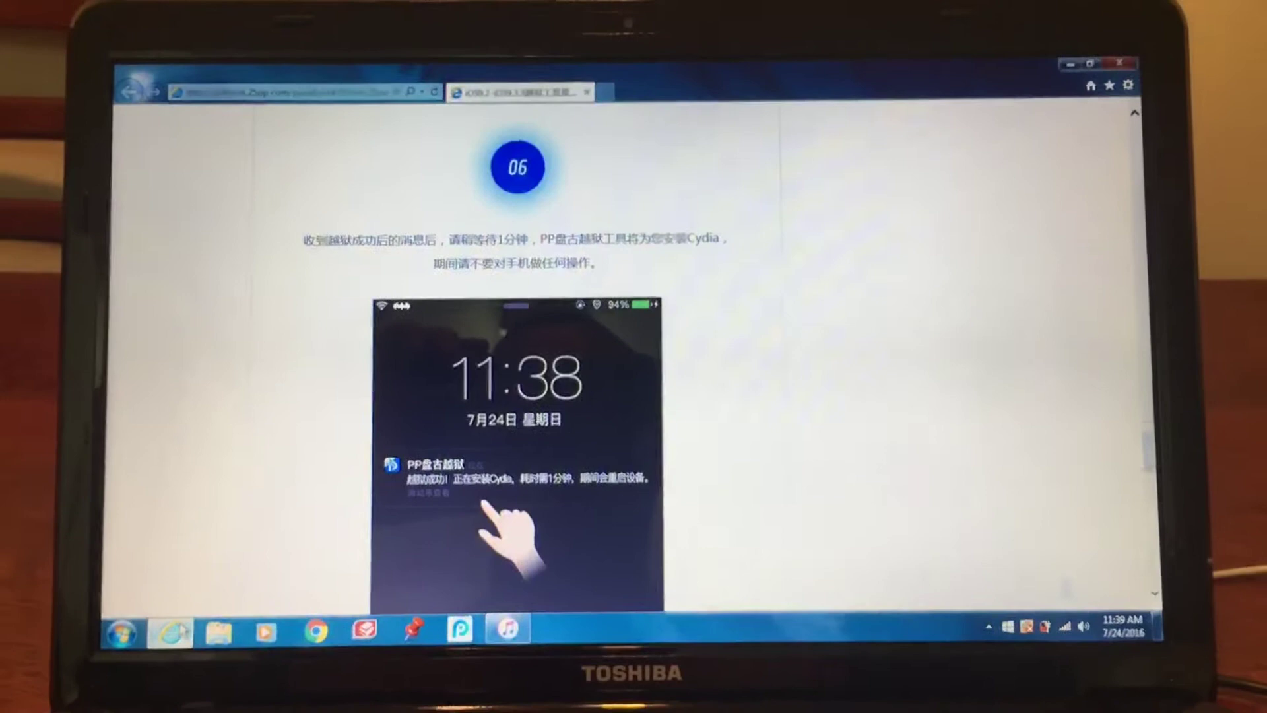
{"action": "scroll", "coordinate": [633, 356], "scroll_direction": "up", "scroll_amount": 5}
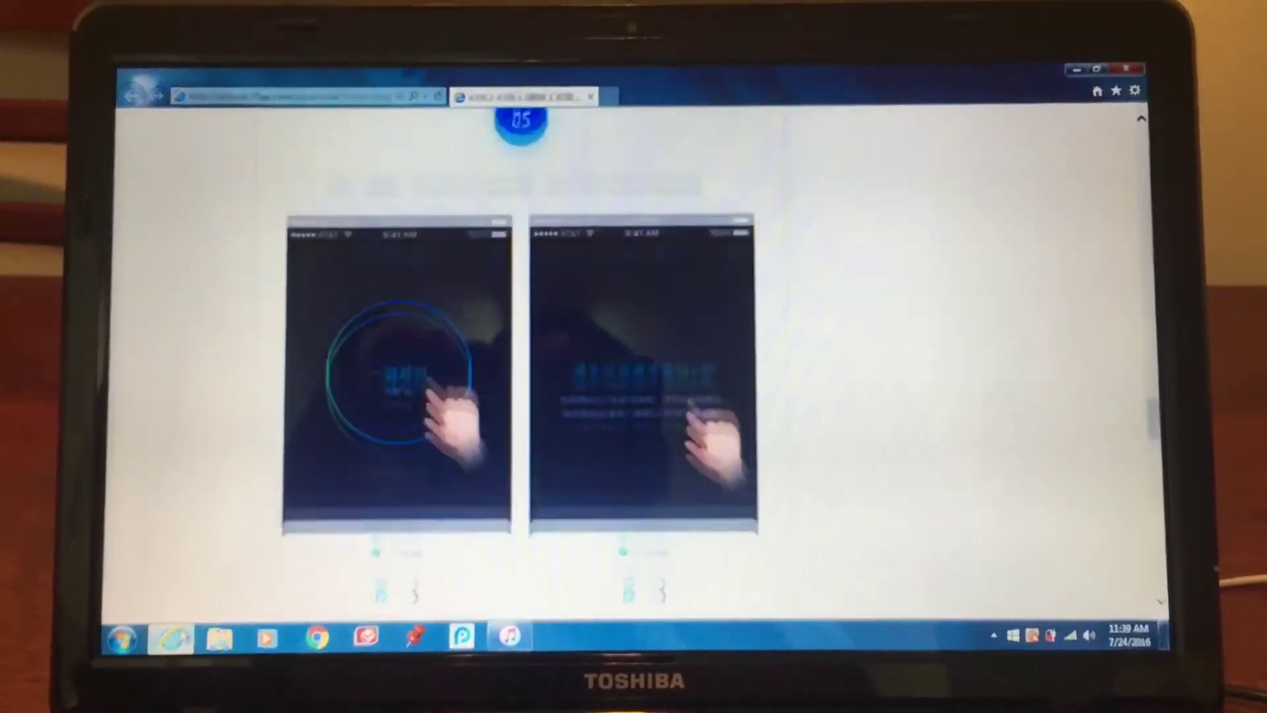
{"action": "scroll", "coordinate": [634, 357], "scroll_direction": "up", "scroll_amount": 3}
{"action": "scroll", "coordinate": [634, 356], "scroll_direction": "up", "scroll_amount": 3}
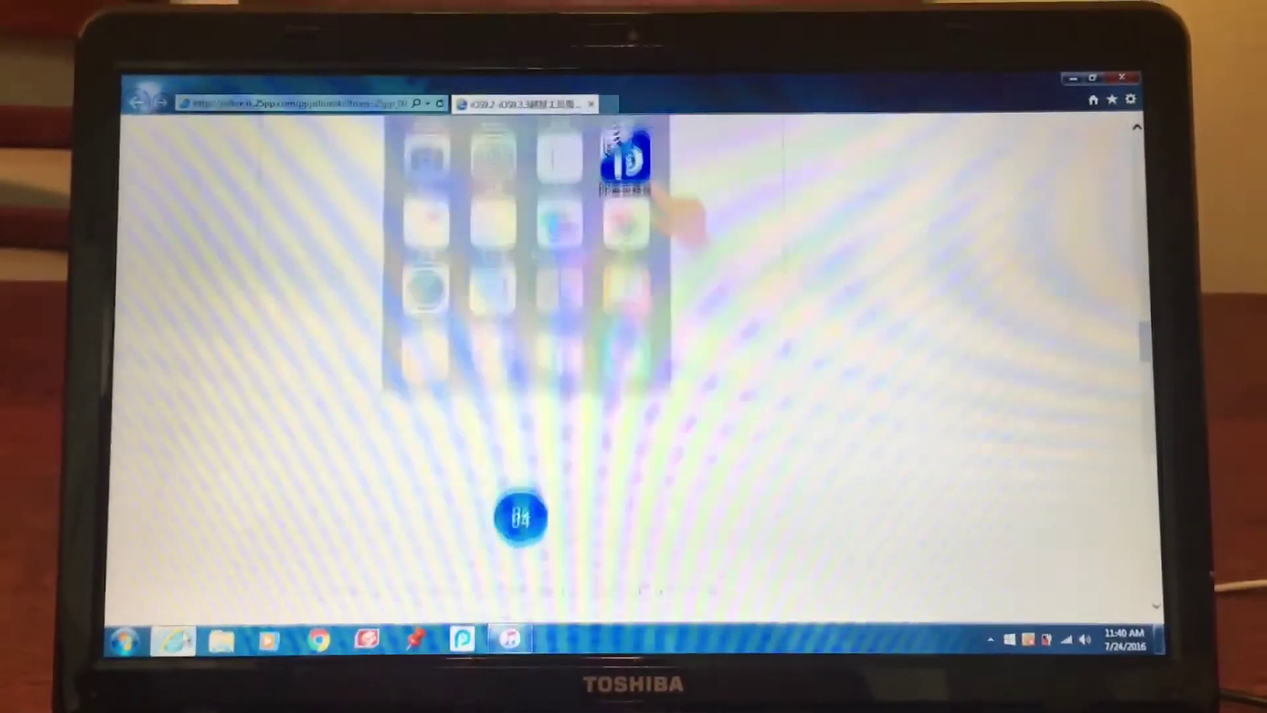
{"action": "scroll", "coordinate": [634, 357], "scroll_direction": "up", "scroll_amount": 2}
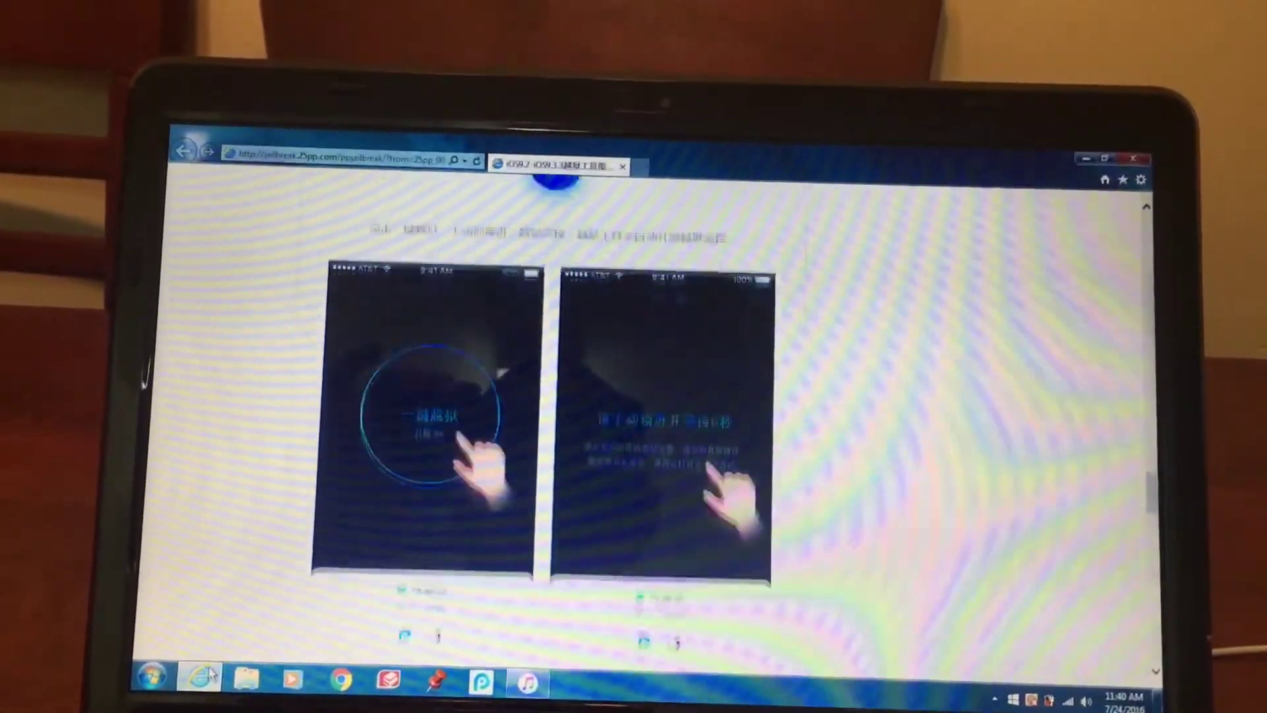
{"action": "scroll", "coordinate": [220, 661], "scroll_direction": "down", "scroll_amount": 2}
{"action": "scroll", "coordinate": [208, 676], "scroll_direction": "down", "scroll_amount": 3}
{"action": "scroll", "coordinate": [208, 676], "scroll_direction": "down", "scroll_amount": 3}
{"action": "scroll", "coordinate": [208, 677], "scroll_direction": "down", "scroll_amount": 2}
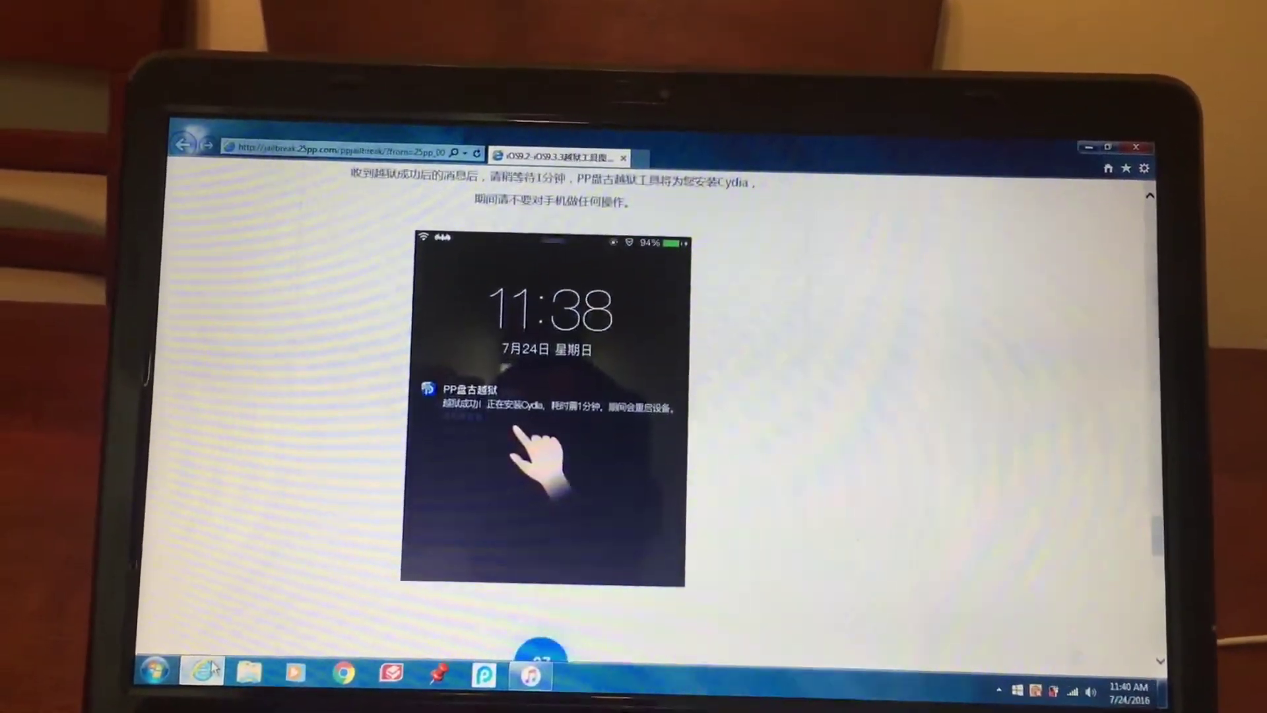
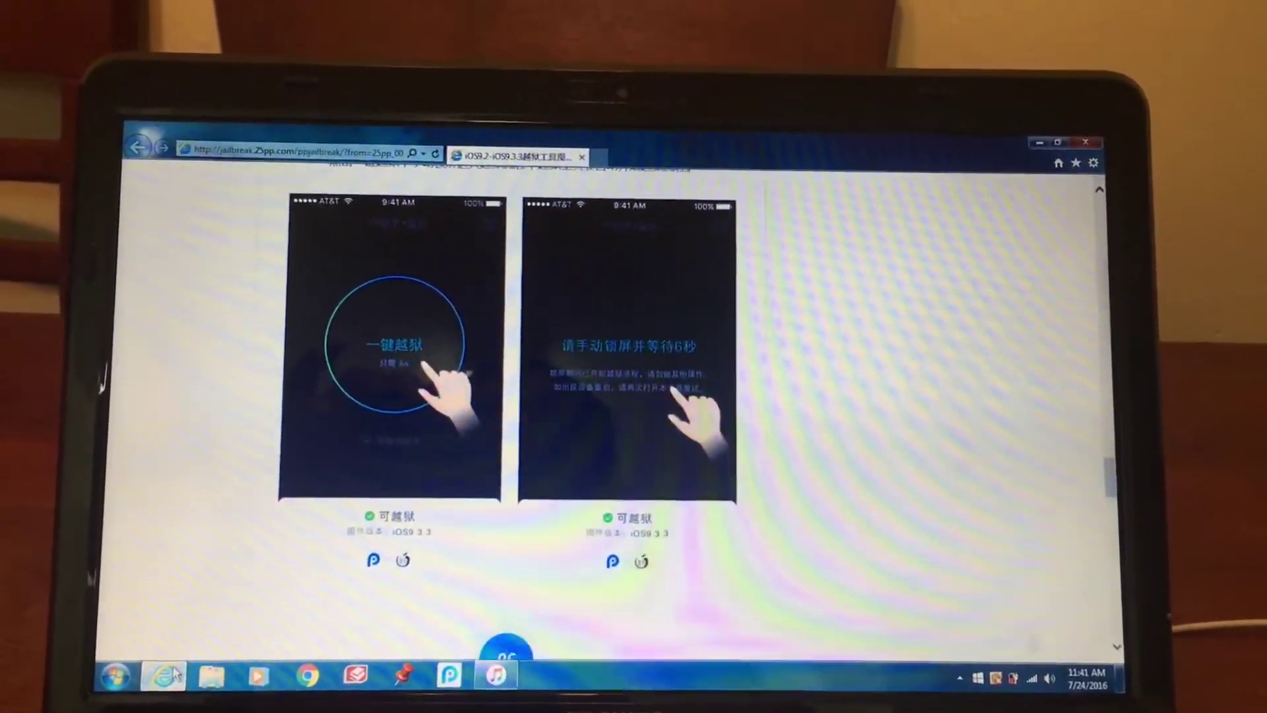
{"action": "scroll", "coordinate": [176, 674], "scroll_direction": "up", "scroll_amount": 1}
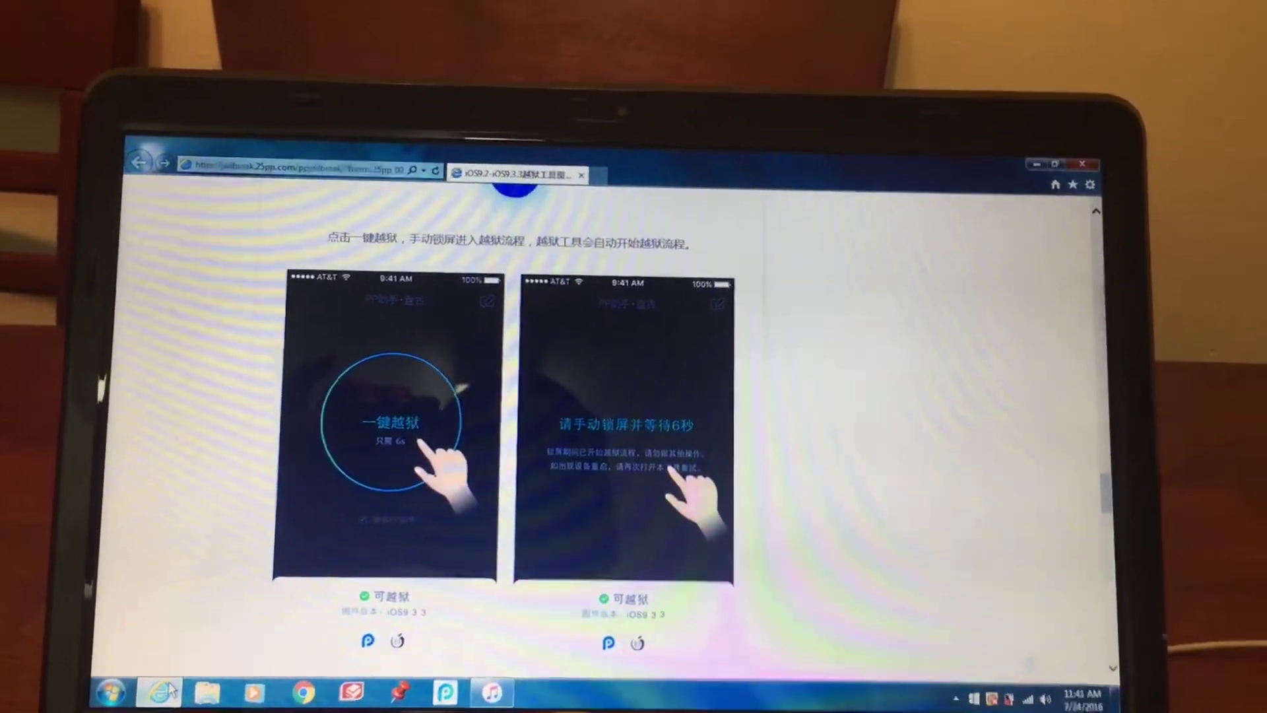